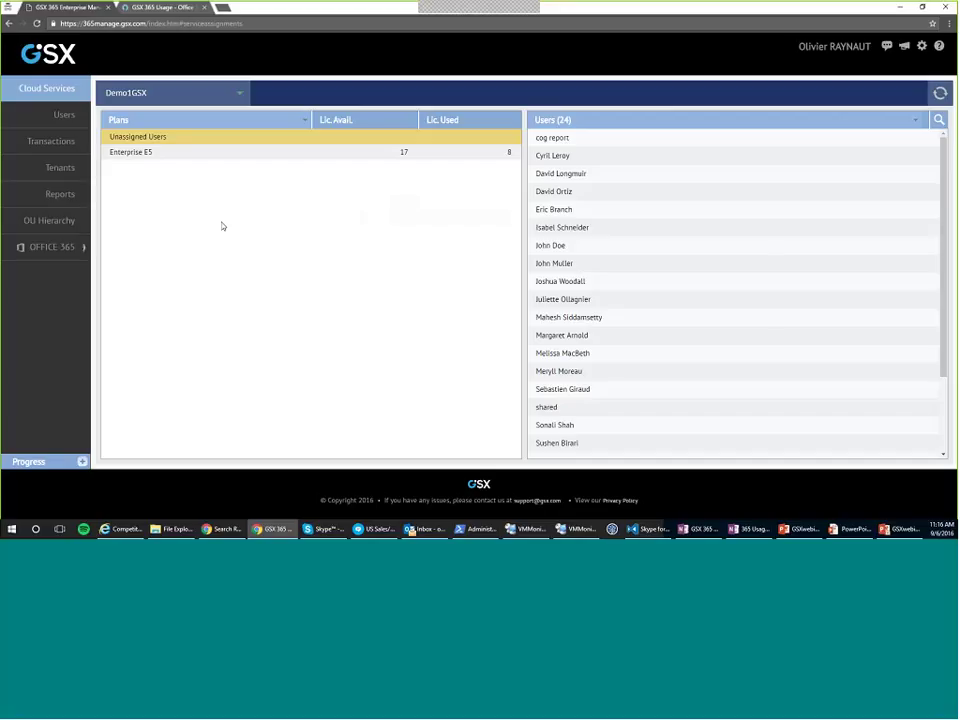
Display the users assigned to the Enterprise E5 plan for the Demo1GSX tenant
left_click(220, 95)
left_click(214, 94)
left_click(156, 156)
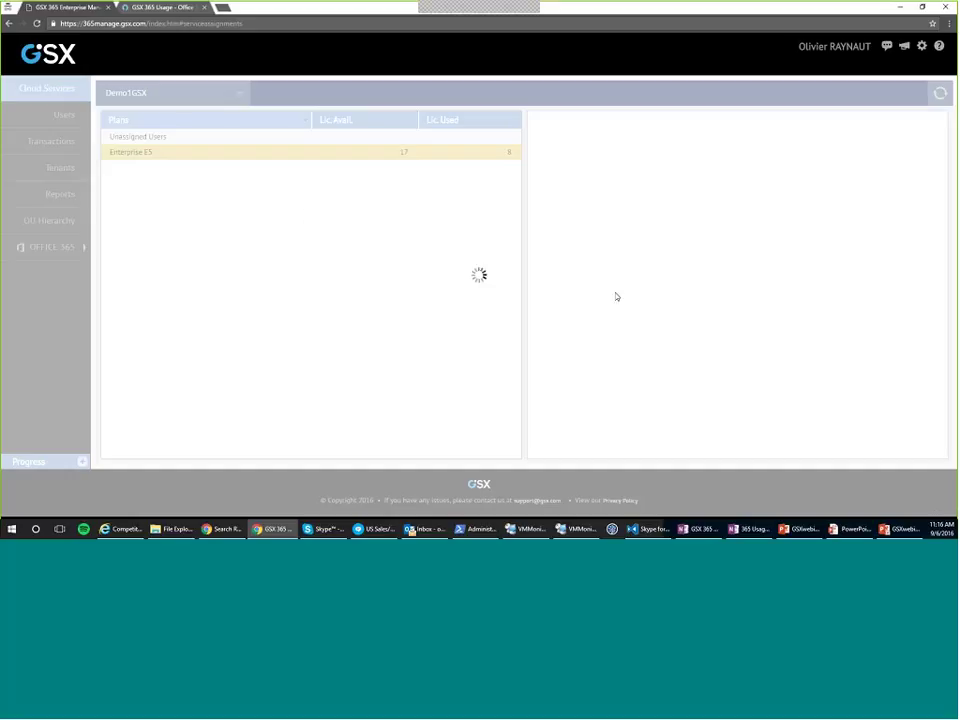
Open the second user in the Users list, view the calendar permissions, and cancel the edit without saving
left_click(64, 117)
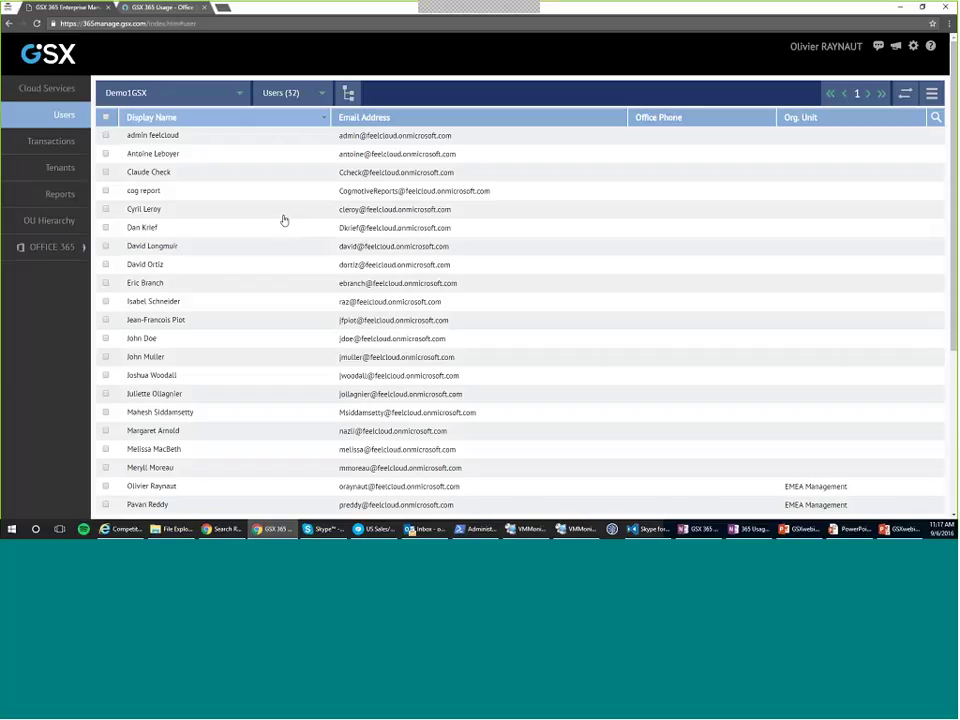
left_click(178, 157)
double_click(178, 170)
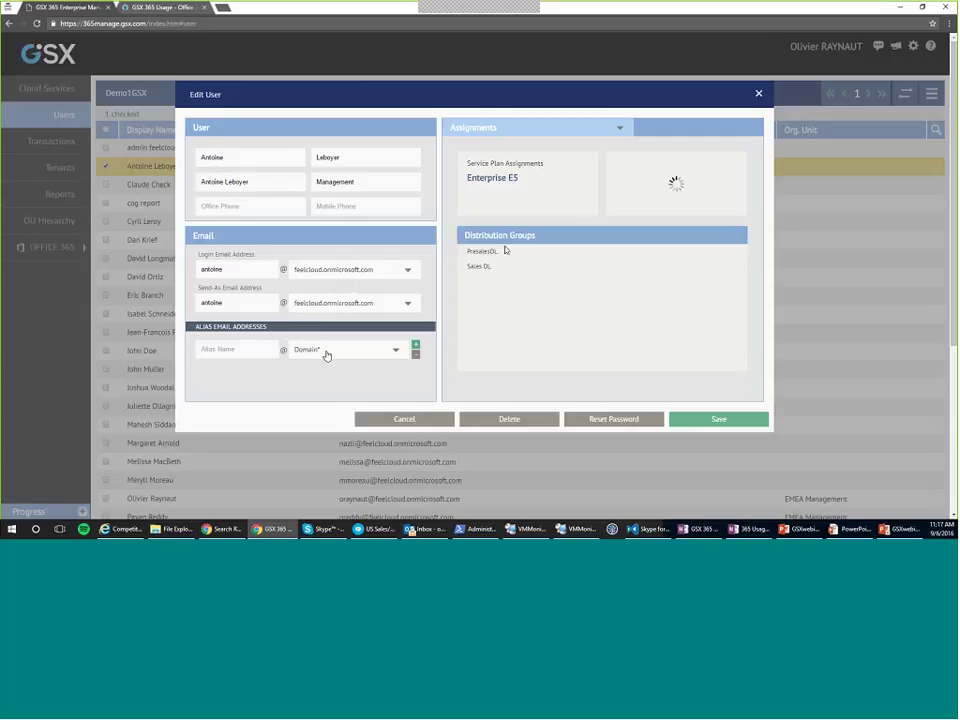
left_click(507, 133)
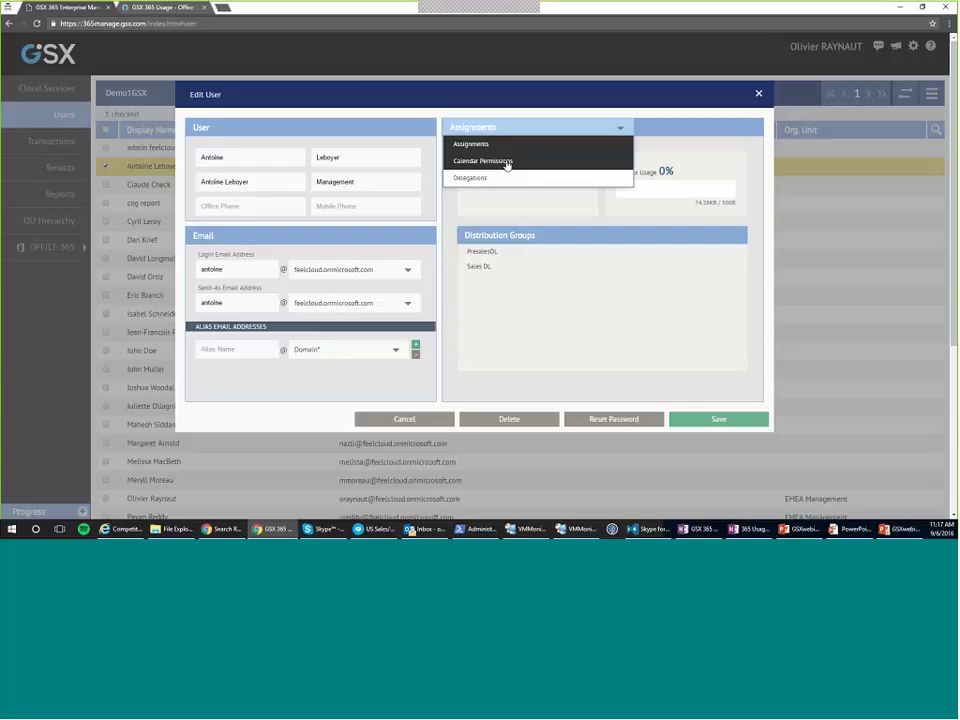
left_click(506, 165)
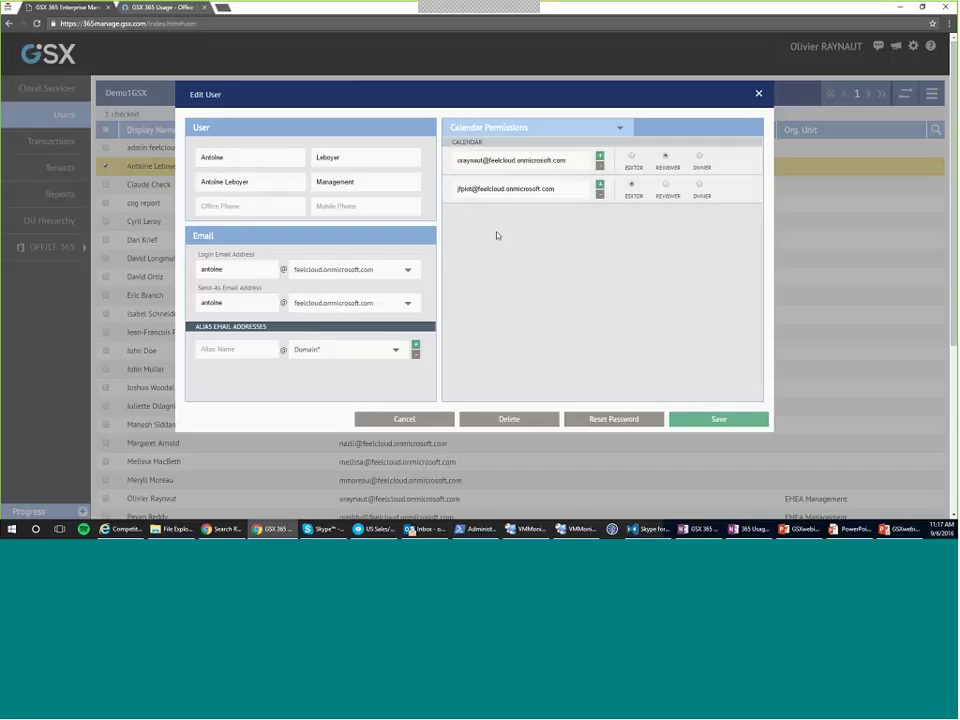
left_click(536, 131)
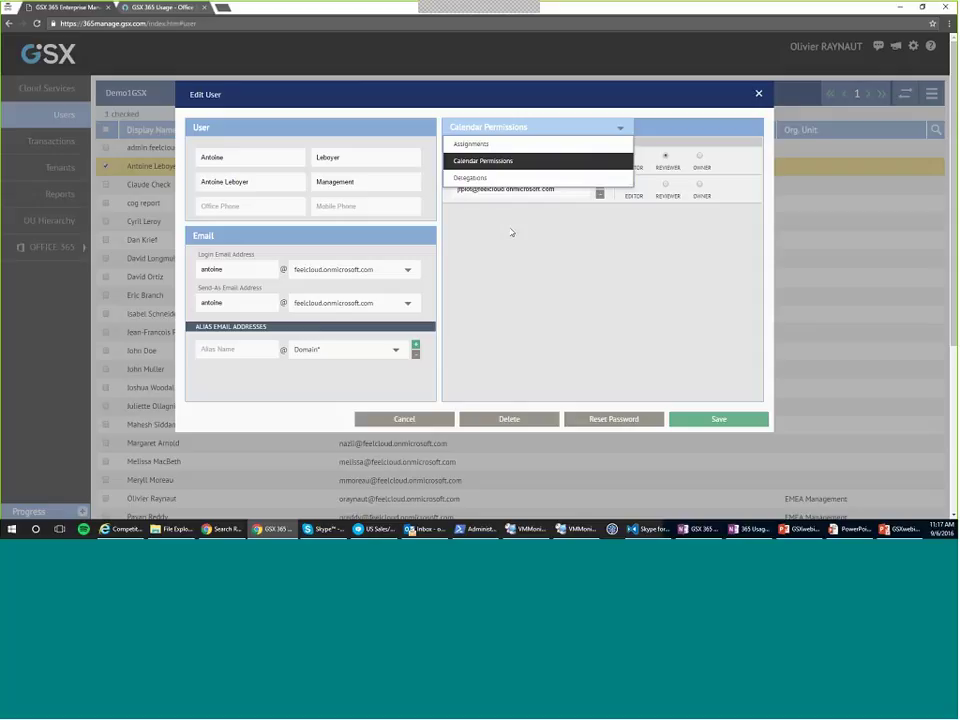
left_click(469, 261)
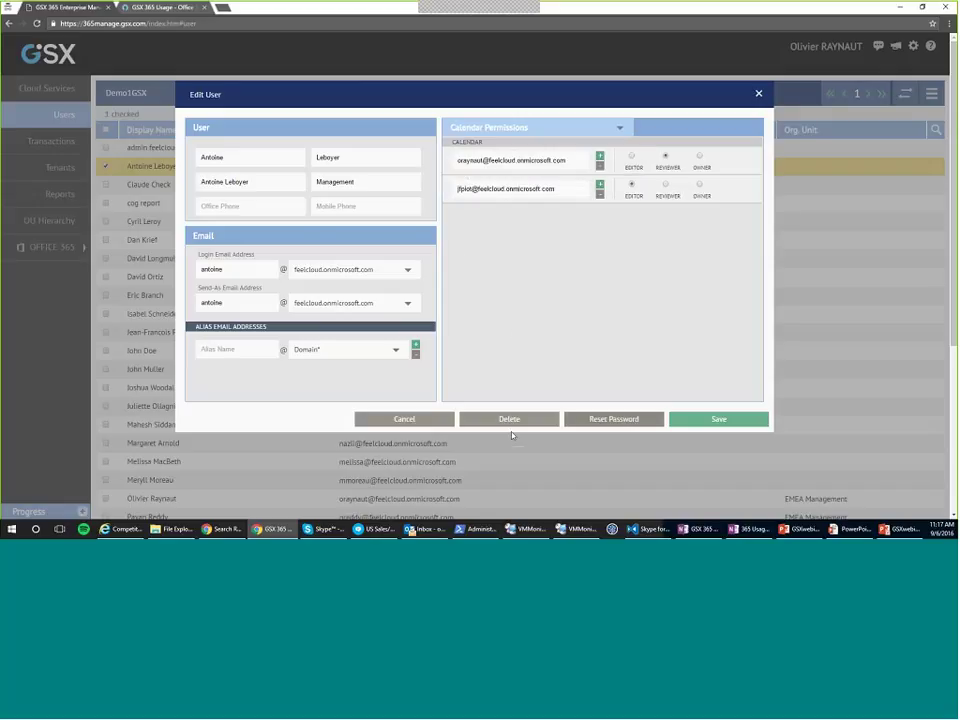
left_click(404, 420)
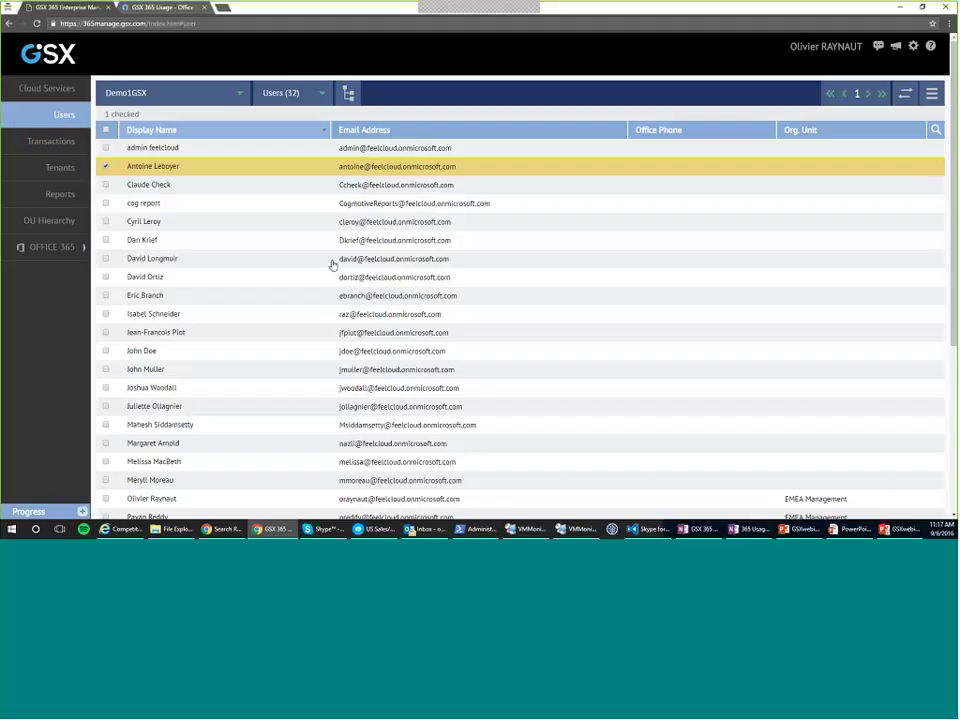
View the members of the Presales DL distribution group and close the Exchange Distribution Groups dialog
left_click(931, 93)
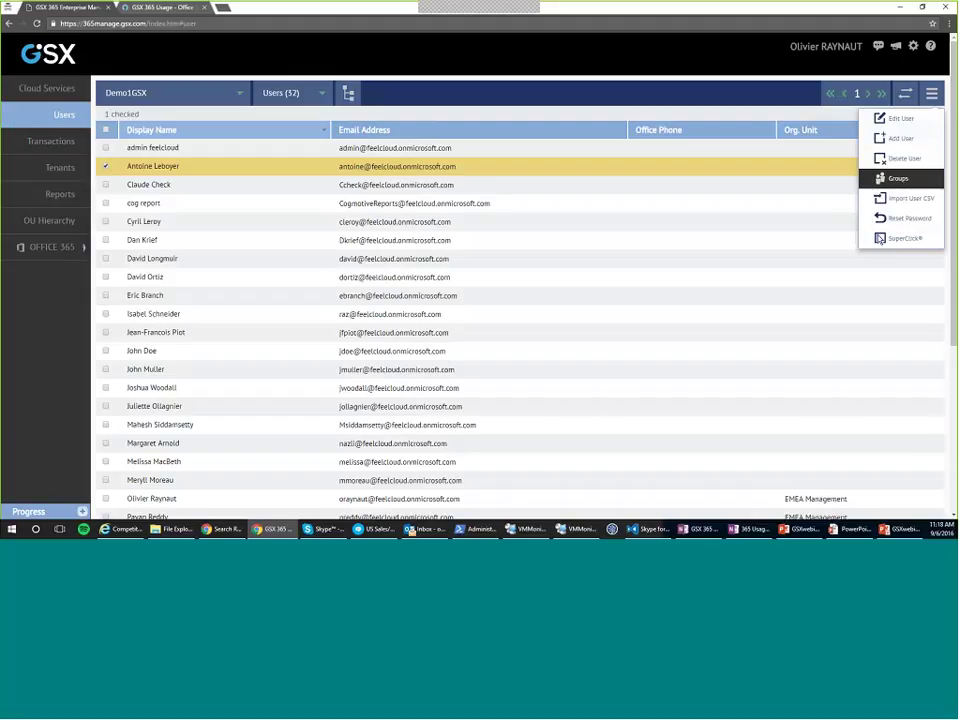
left_click(900, 179)
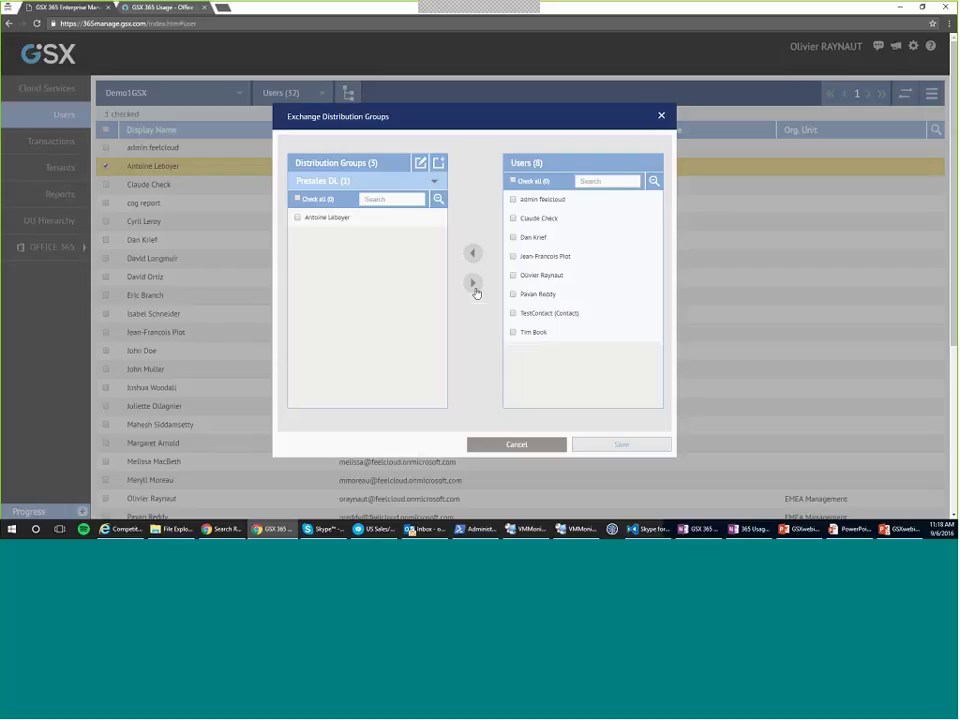
left_click(662, 118)
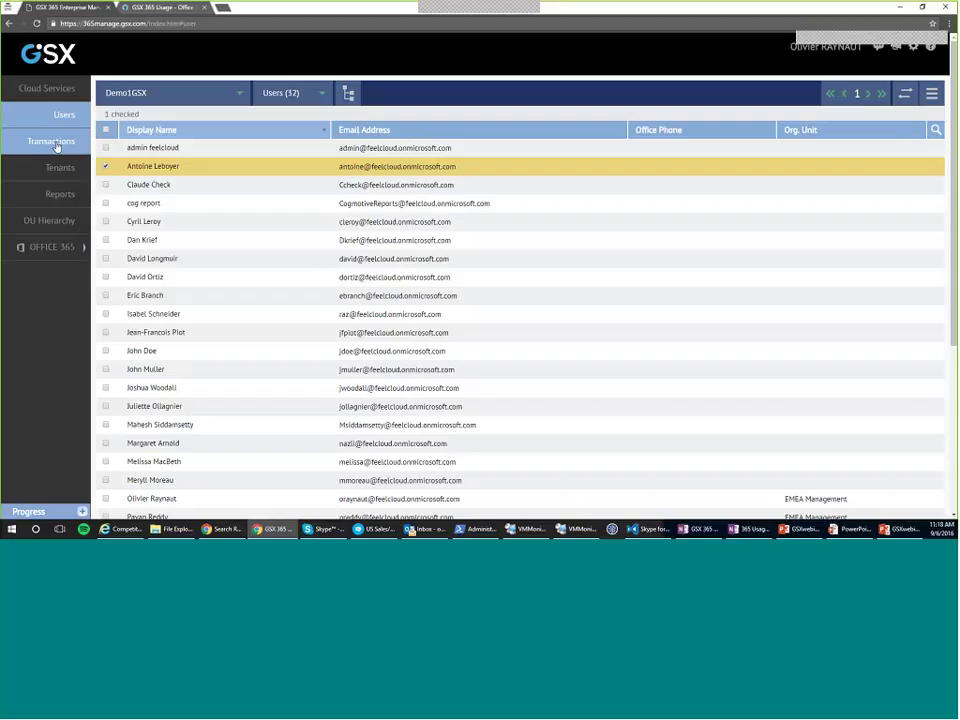
Open the transactions list, view the available time ranges, and select the 6 Sep '16 03:00am GSX1 Demo transaction
left_click(57, 143)
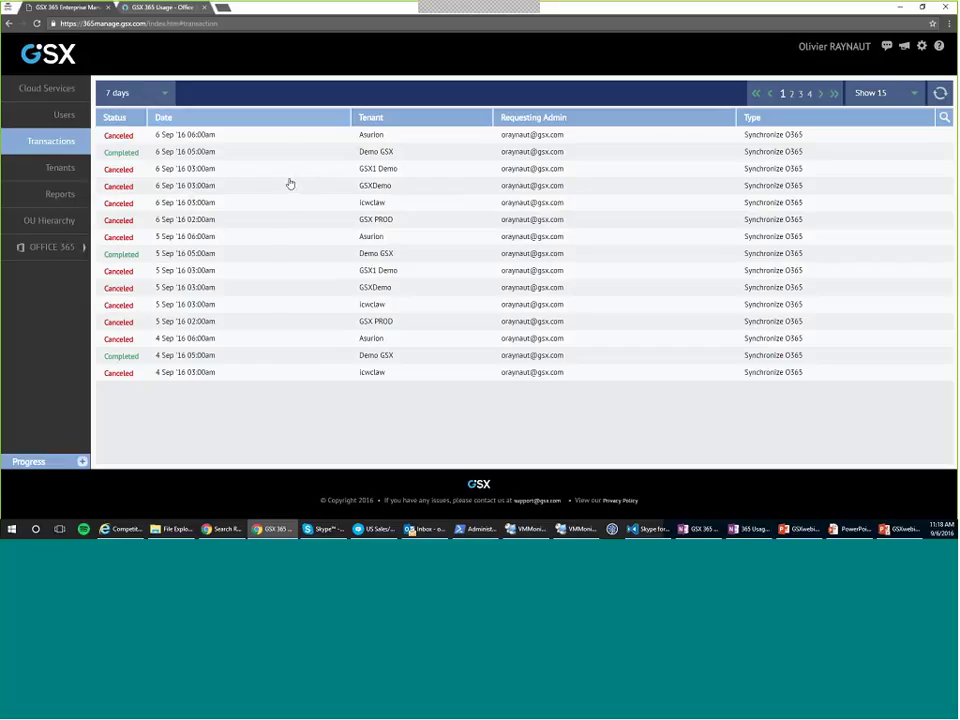
left_click(150, 93)
key("Down")
key("Down")
key("Down")
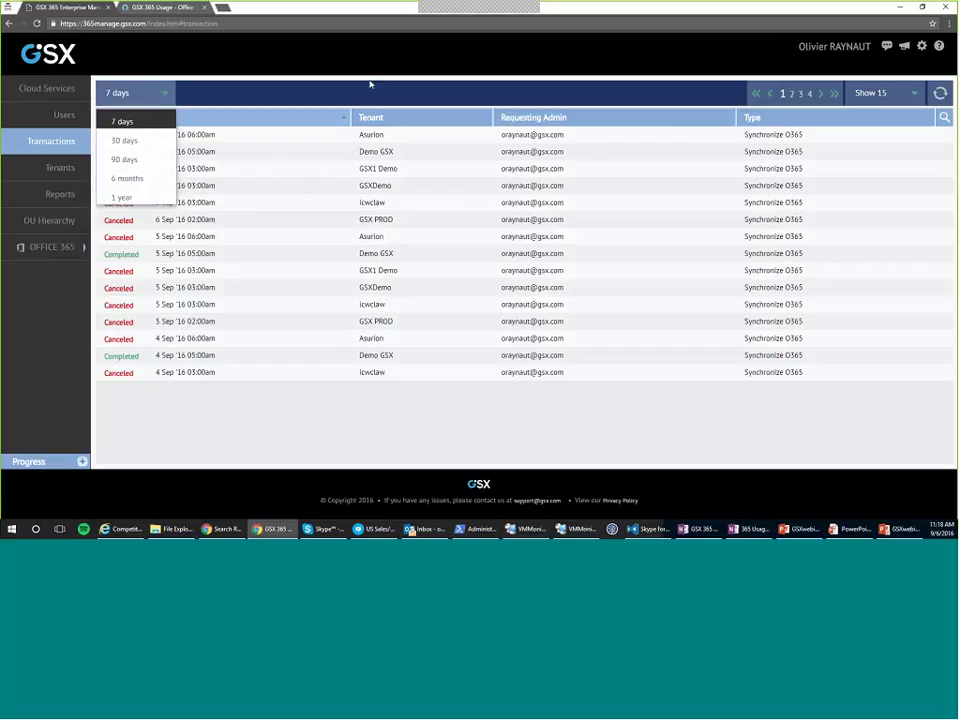
left_click(369, 86)
left_click(334, 171)
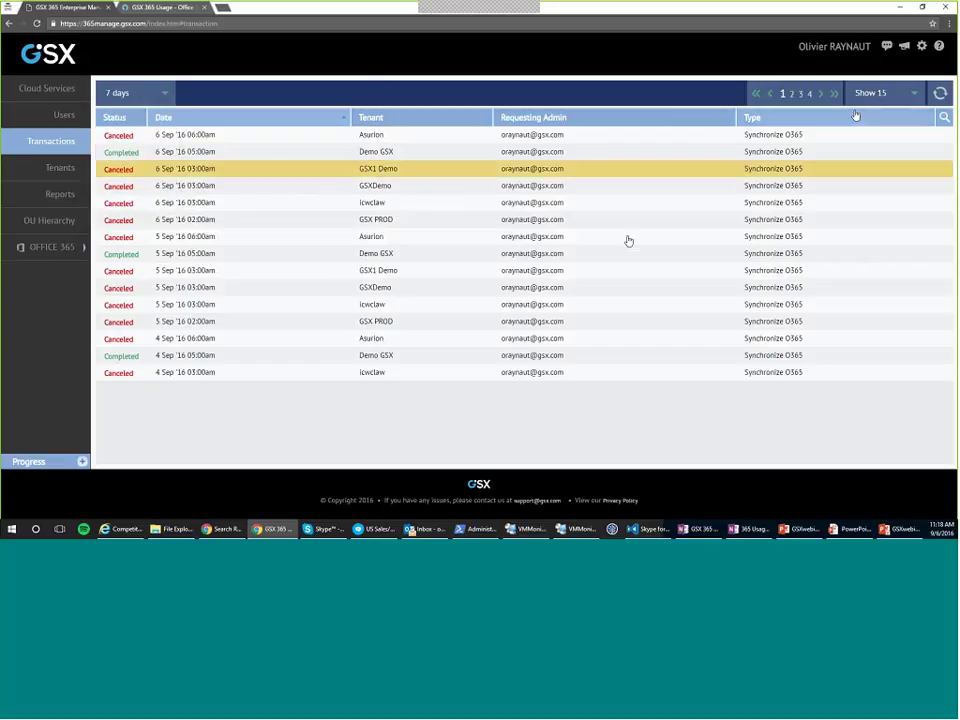
Search the transactions for two different user names, and close the search to restore the full list
left_click(944, 117)
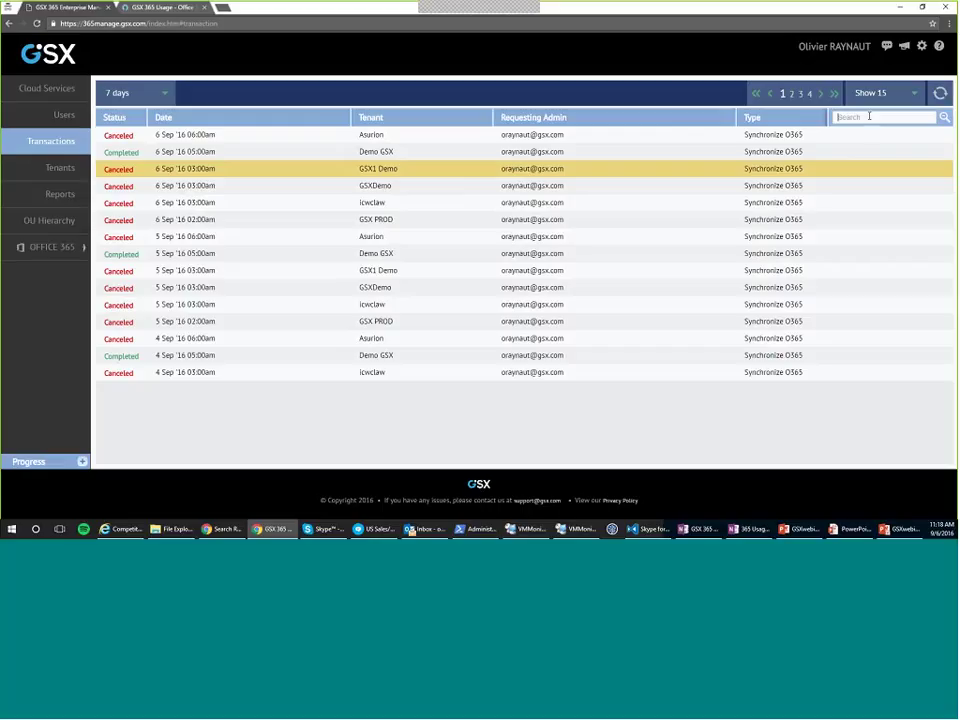
type("lb")
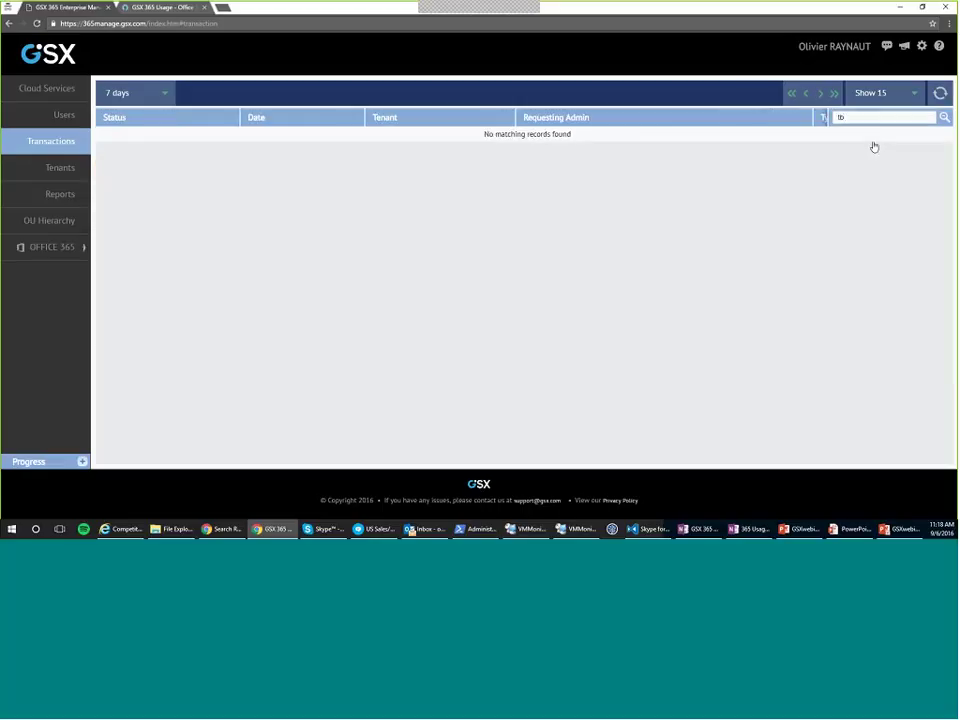
type("ook")
key("ctrl+a")
type("oli")
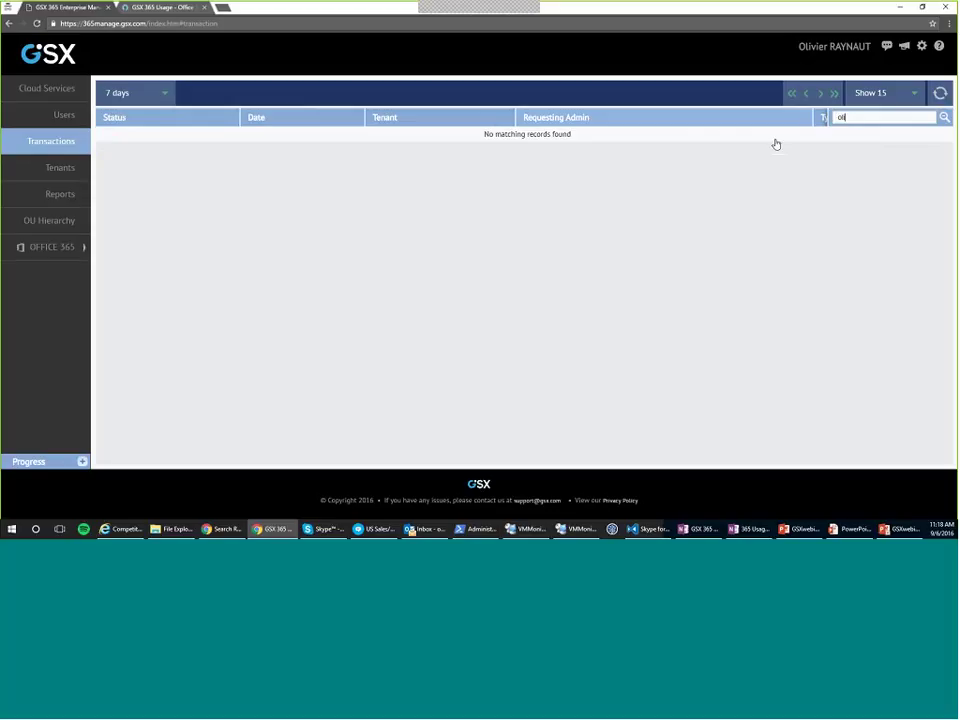
left_click(943, 119)
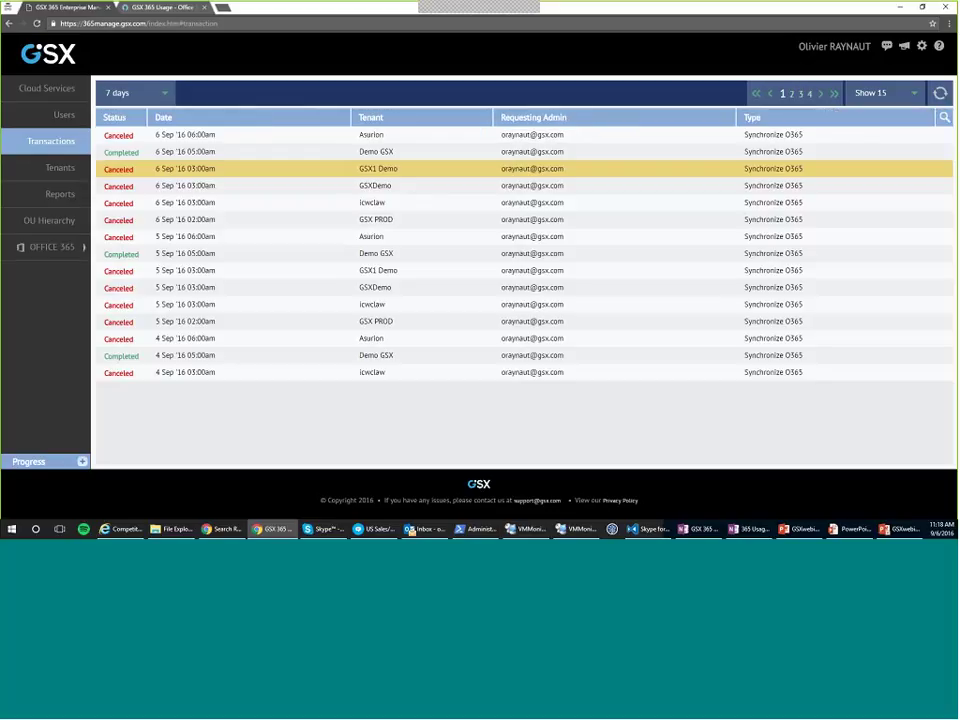
View the details of the 5 Sep '16 05:00am Demo GSX synchronization transaction and close them
double_click(199, 258)
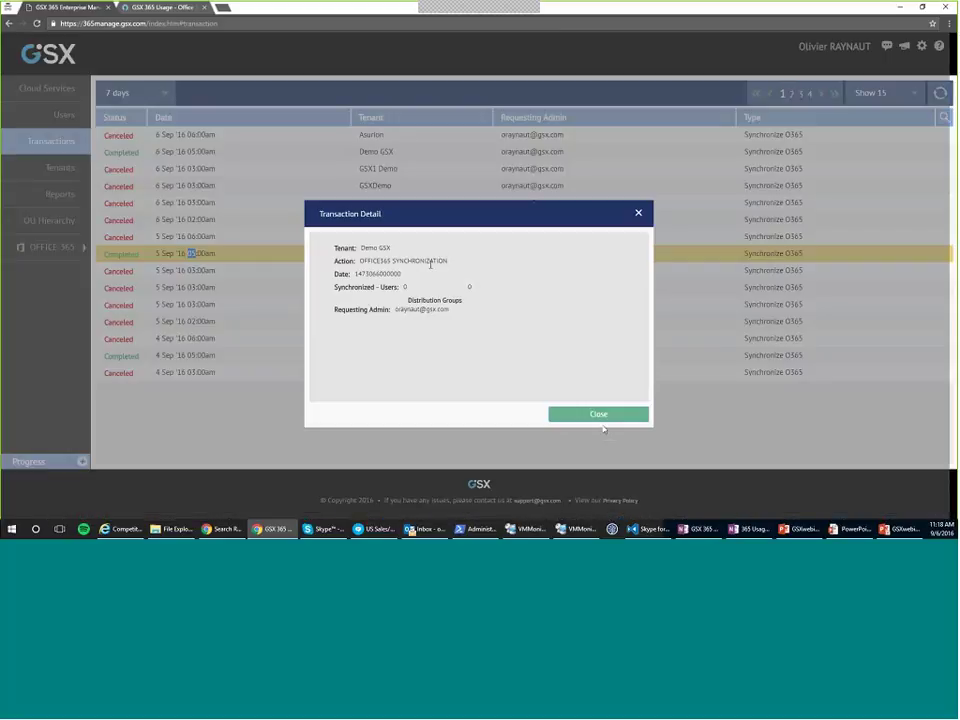
left_click(592, 419)
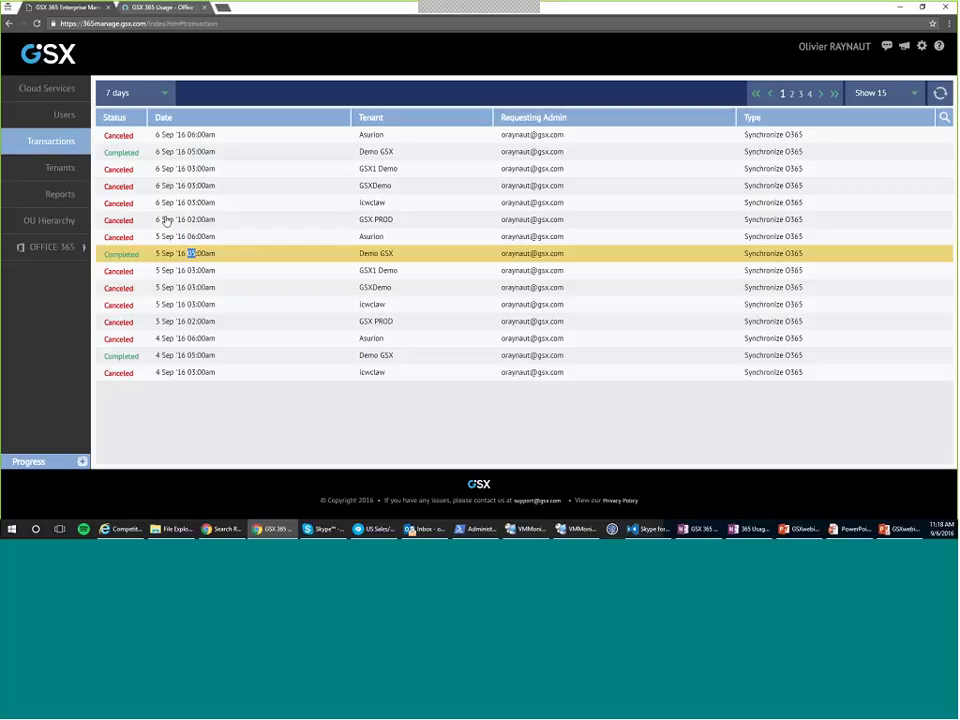
Review the role permissions and allowed tenants of the demo gsx account user, and close the account user administration
left_click(921, 46)
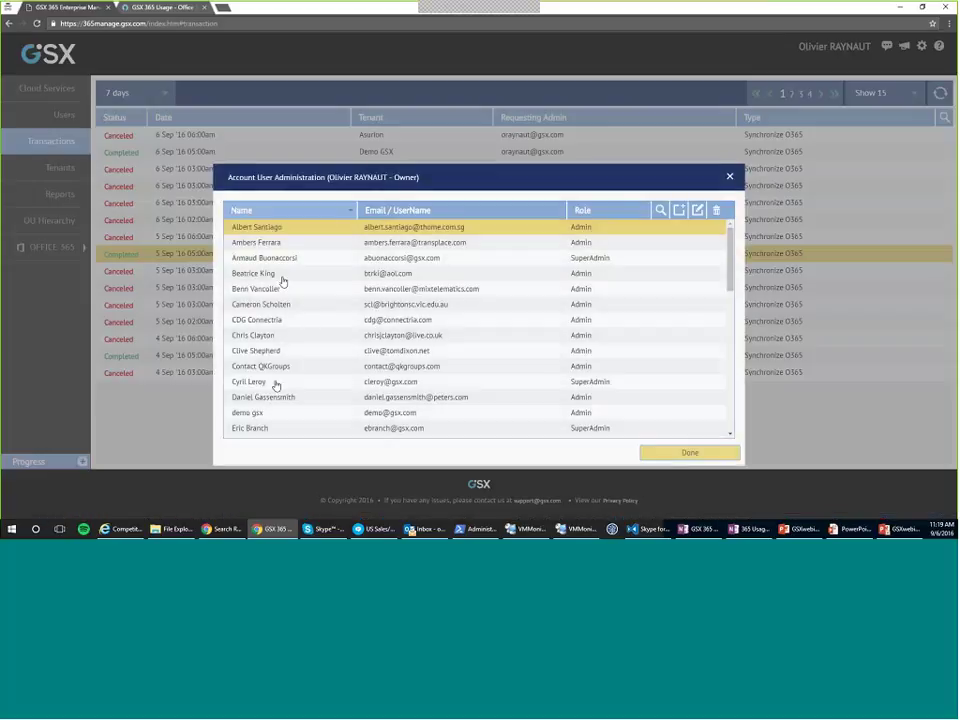
left_click(271, 414)
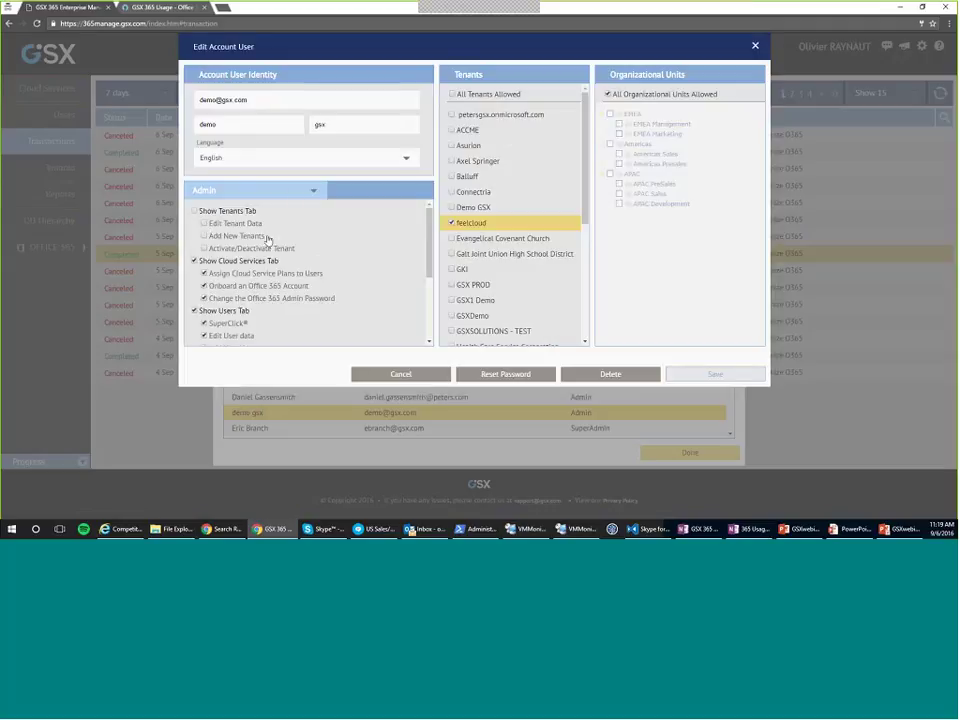
scroll(238, 252, "down", 1)
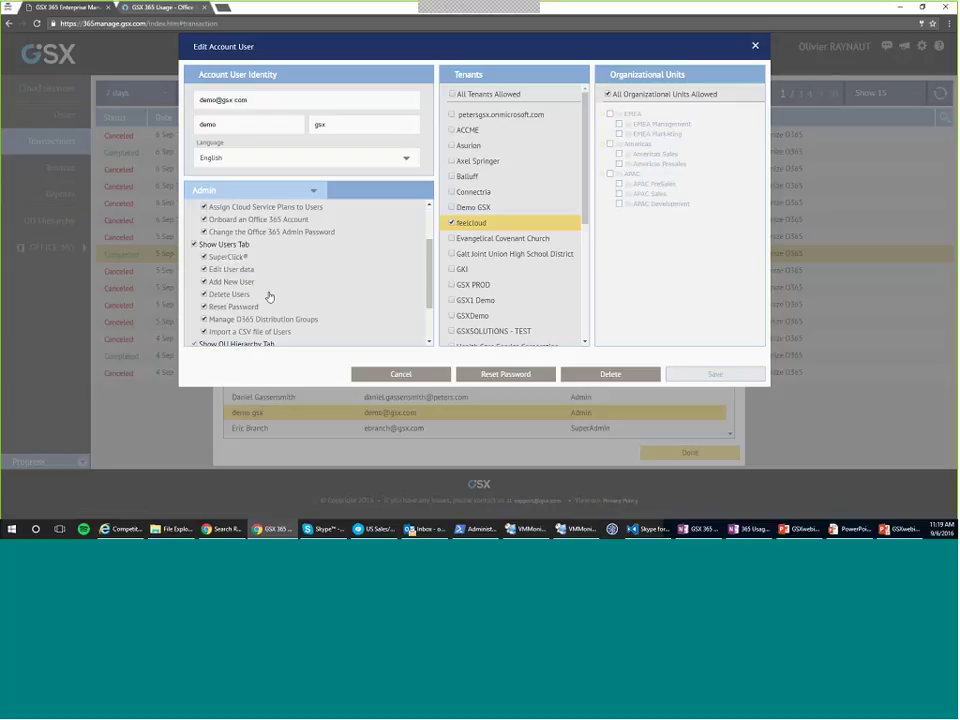
scroll(260, 285, "up", 1)
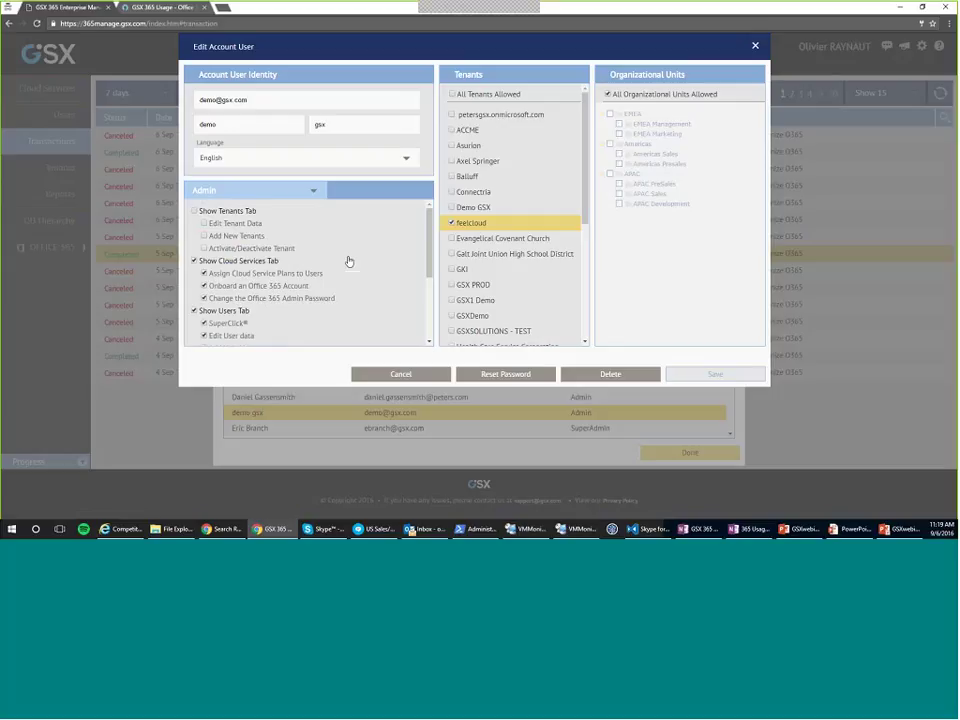
left_click(756, 47)
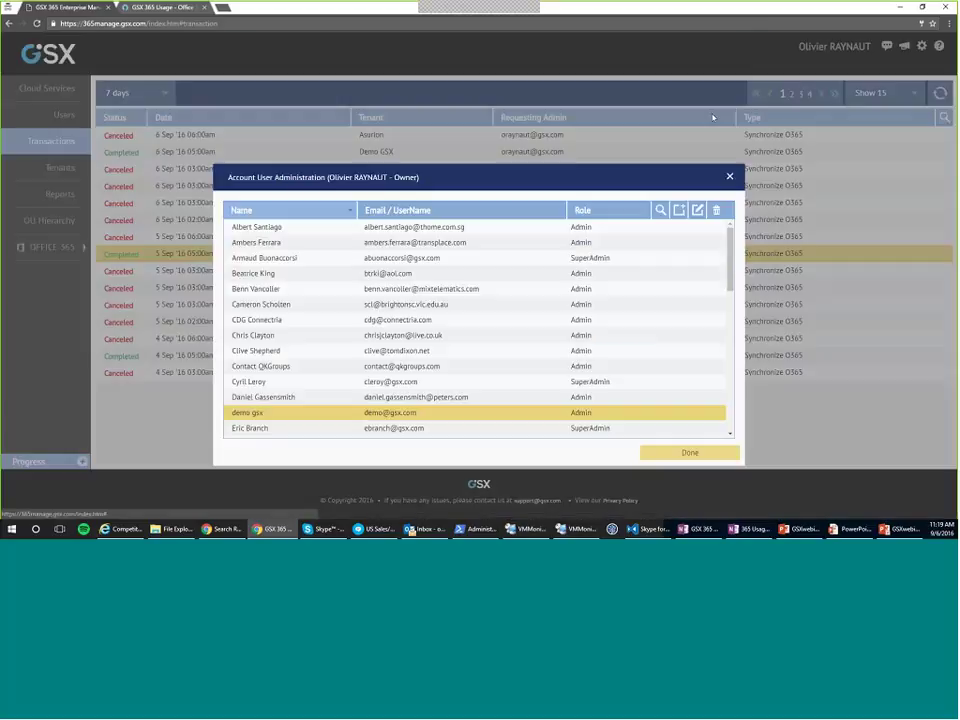
left_click(731, 178)
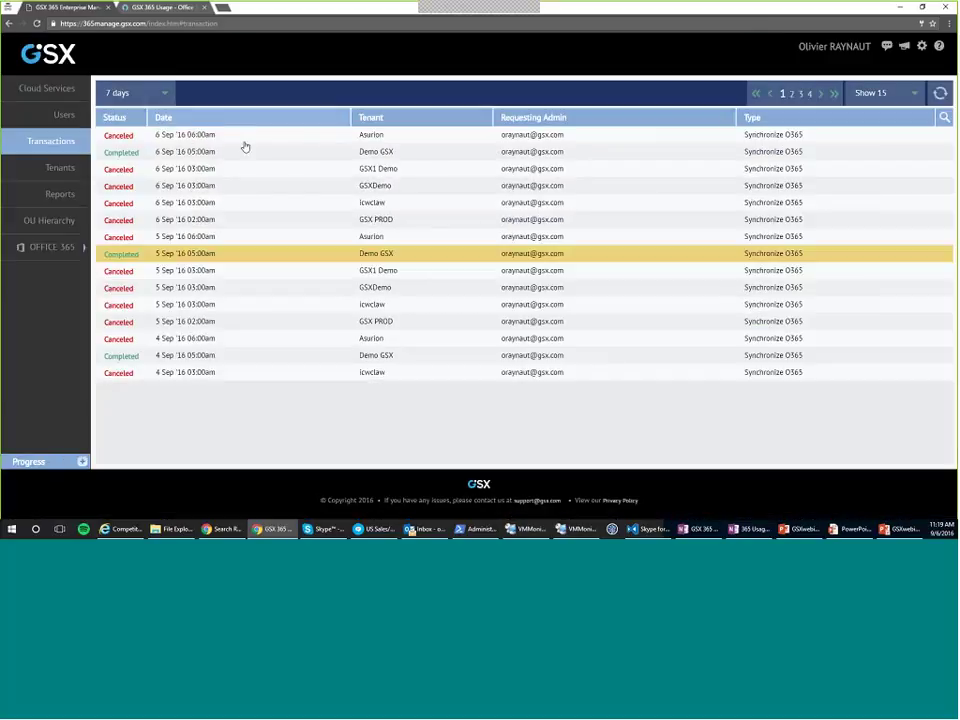
Show the OU rules of the EMEA Management unit in the organizational unit hierarchy
left_click(57, 226)
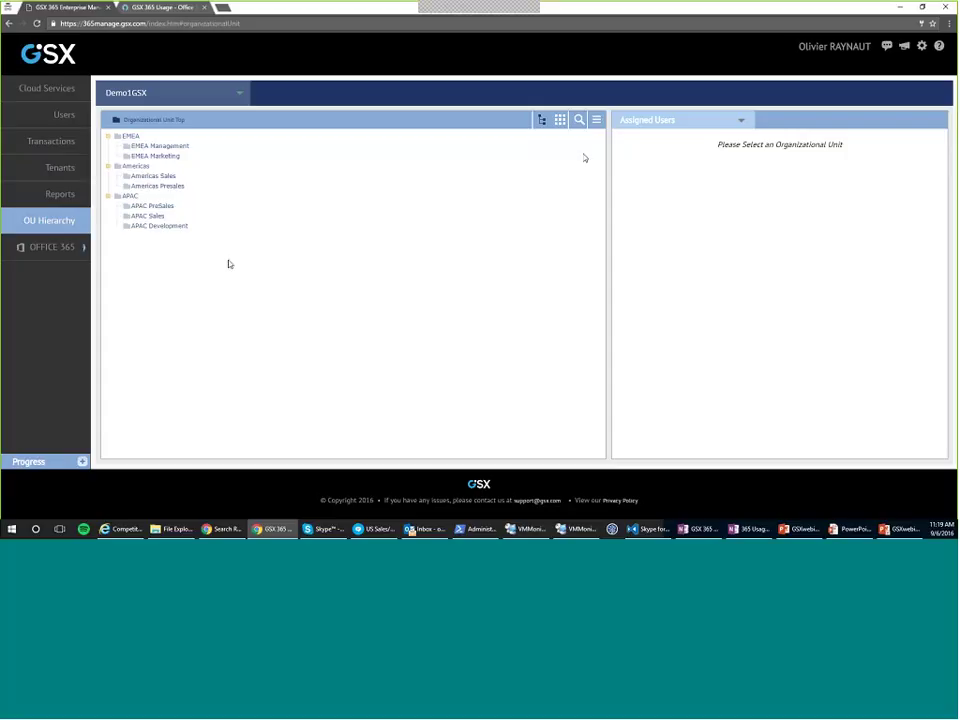
left_click(678, 121)
left_click(671, 151)
left_click(143, 148)
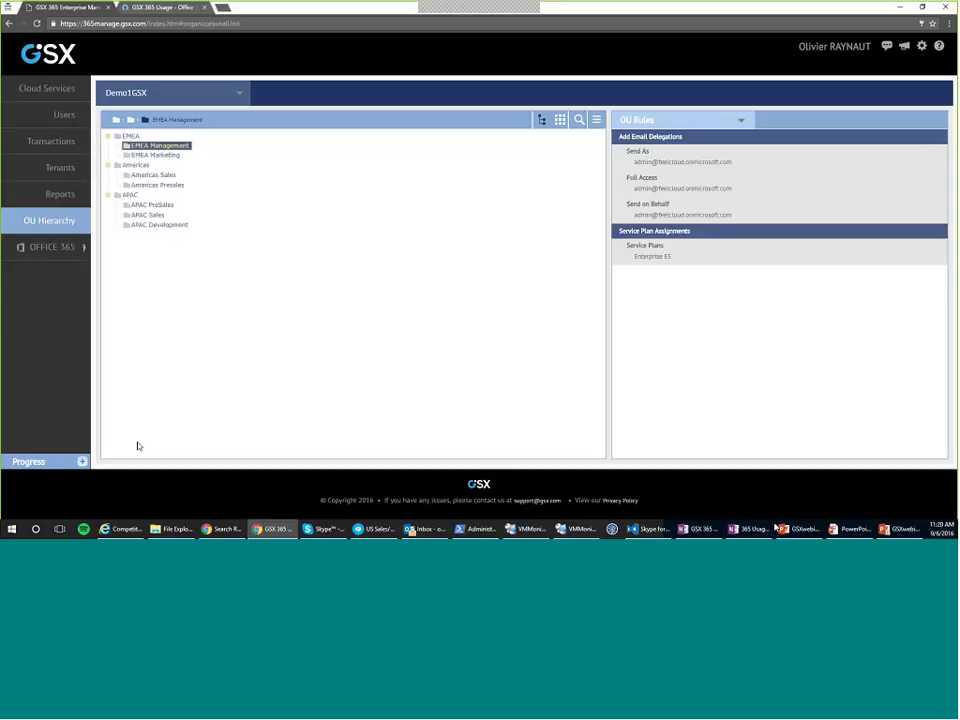
Switch to the PowerPoint slide show and display the GSX 365 Usage slide on reducing customers' administration costs
left_click(851, 530)
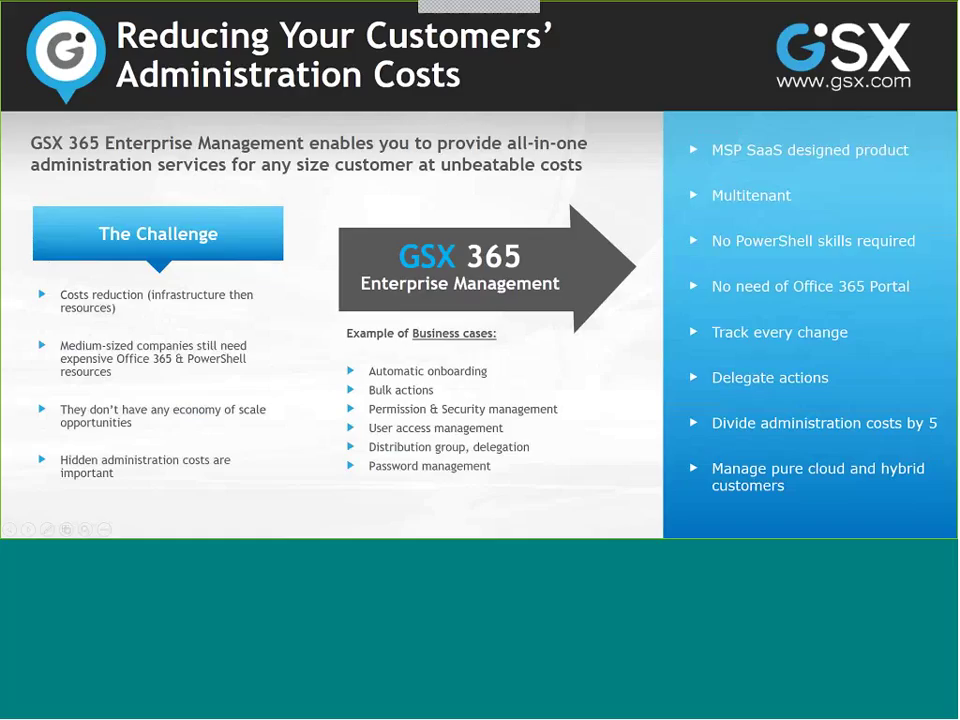
key("Right")
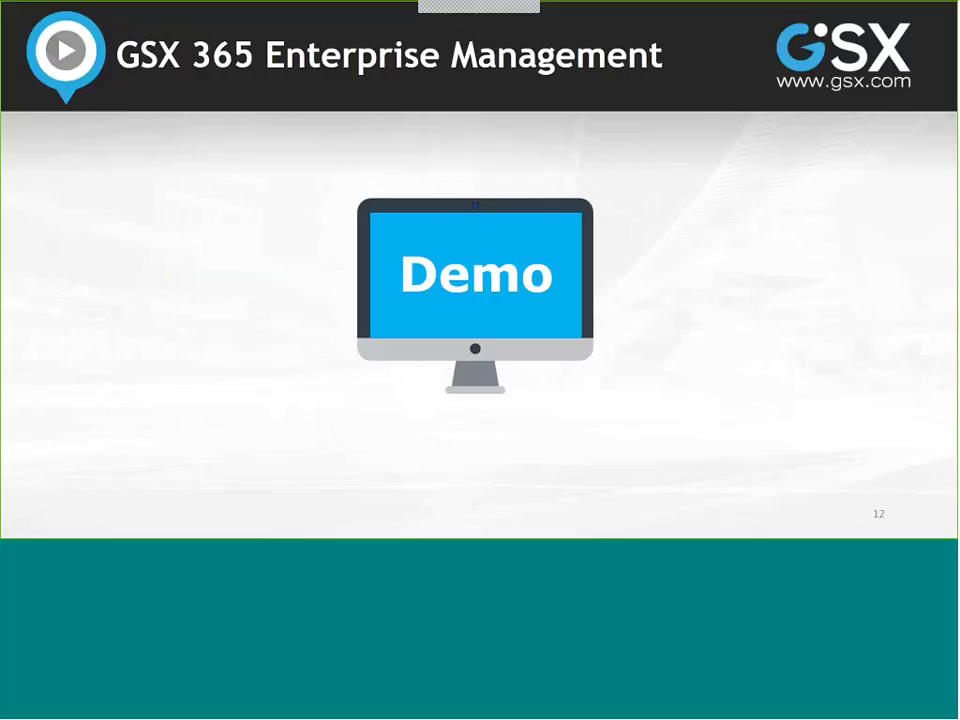
key("Left")
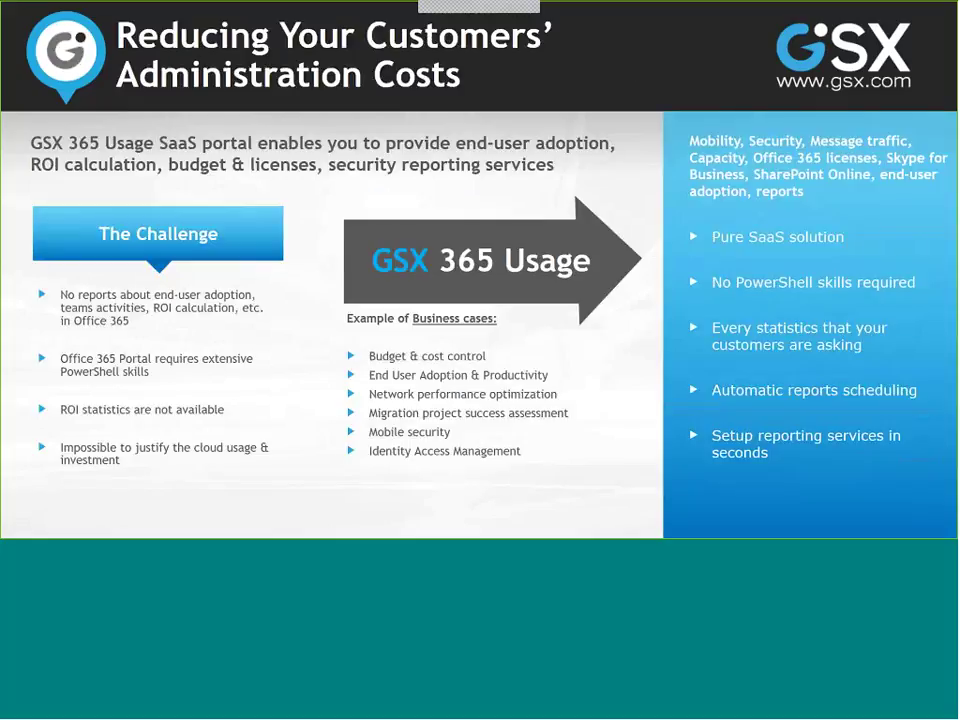